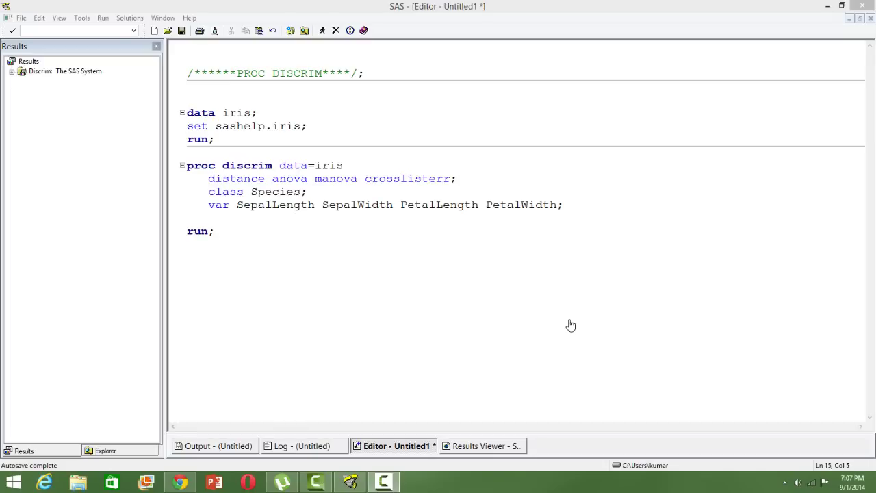
Open the Iris table from the Work library in the SAS Explorer
left_click(113, 452)
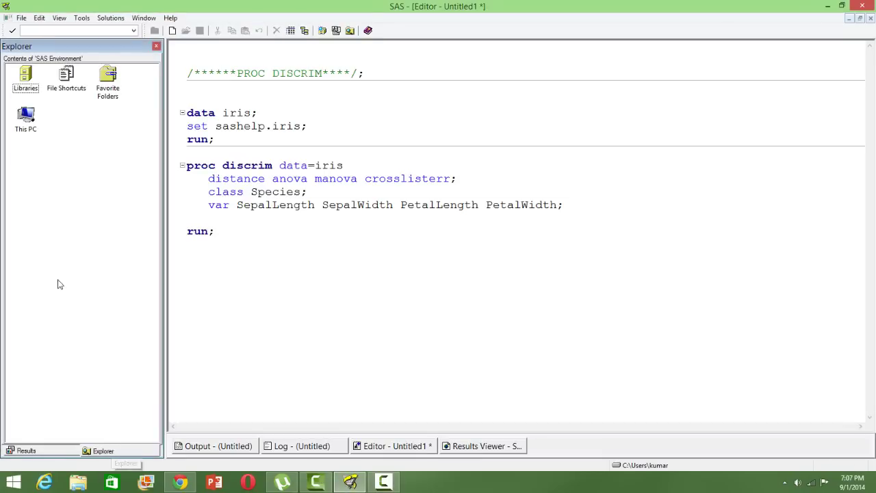
left_click(25, 75)
double_click(25, 76)
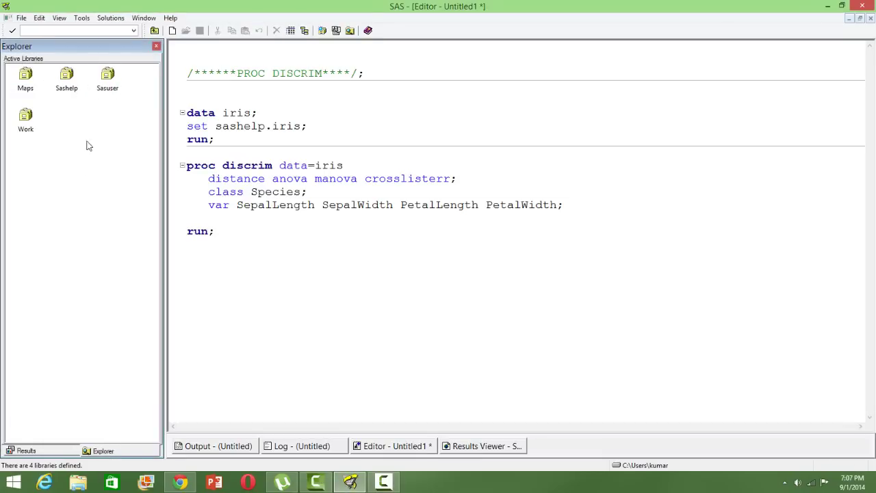
double_click(25, 115)
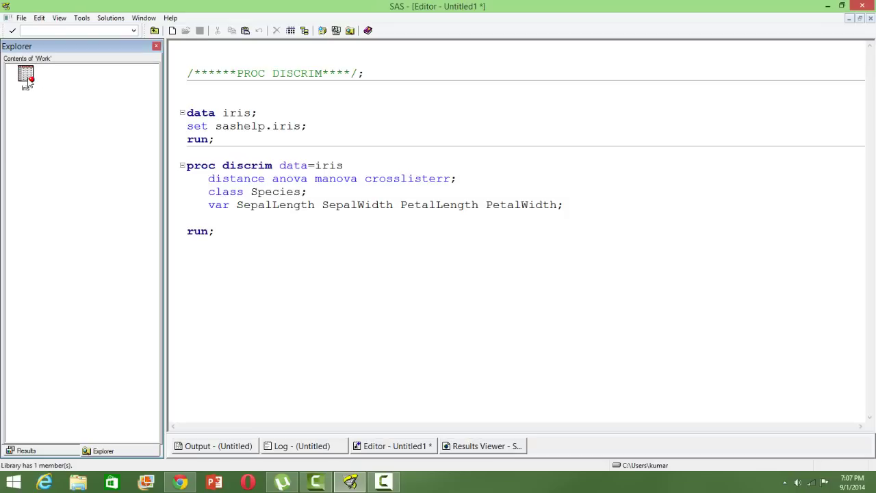
double_click(25, 74)
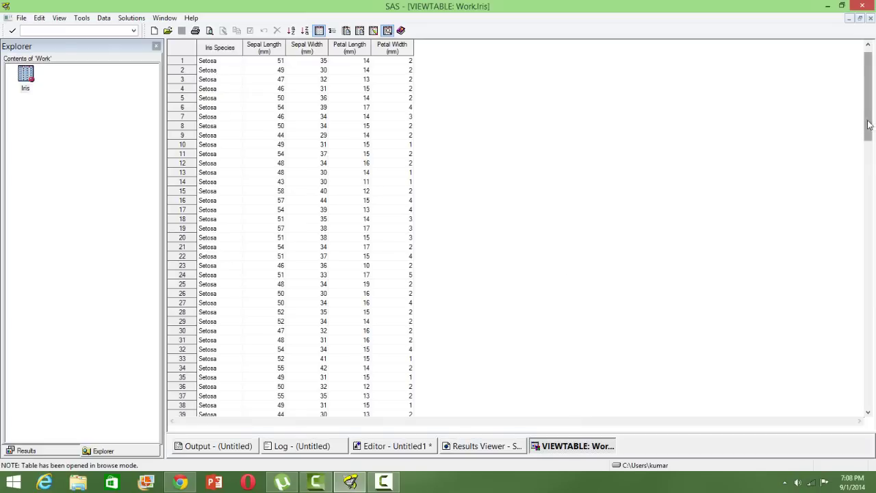
Scroll through the Iris data, then close the table viewer window
scroll(867, 212, "down", 4)
left_click_drag(867, 243, 836, 59)
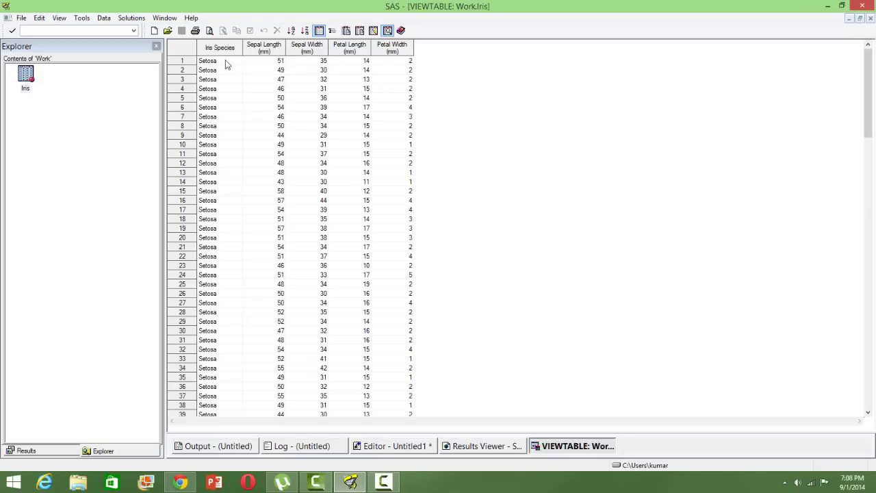
right_click(546, 446)
left_click(589, 421)
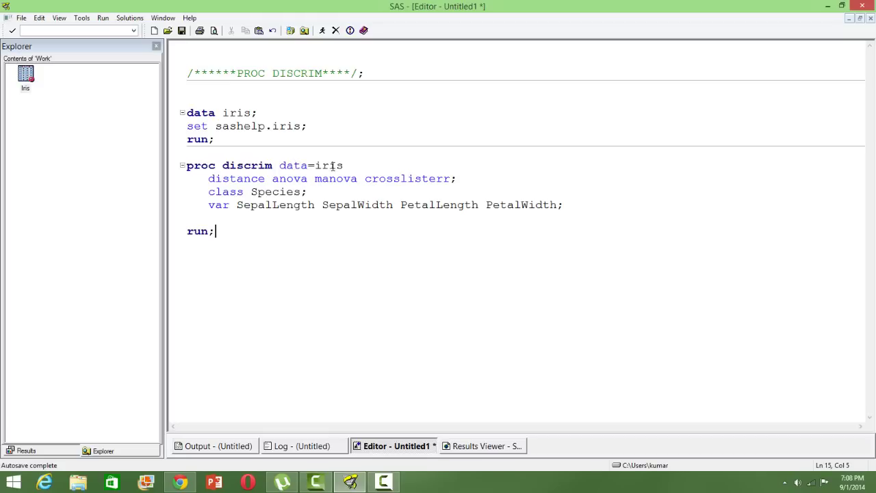
left_click_drag(345, 166, 315, 167)
left_click(382, 193)
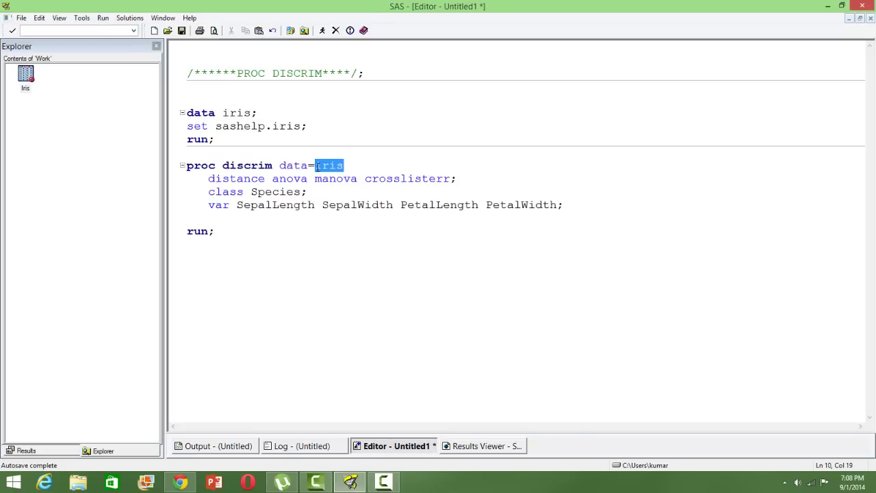
left_click(299, 218)
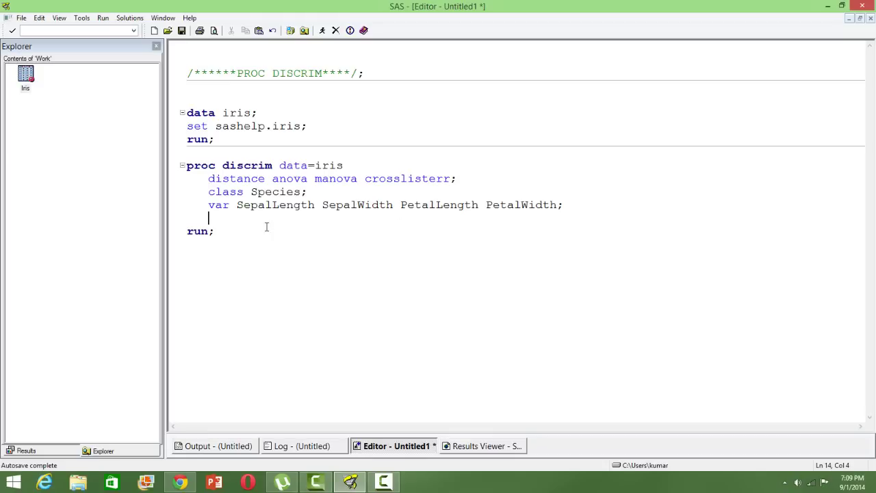
Highlight the class Species statement and the four analysis variables on the var line
left_click(308, 192)
left_click_drag(308, 193, 208, 193)
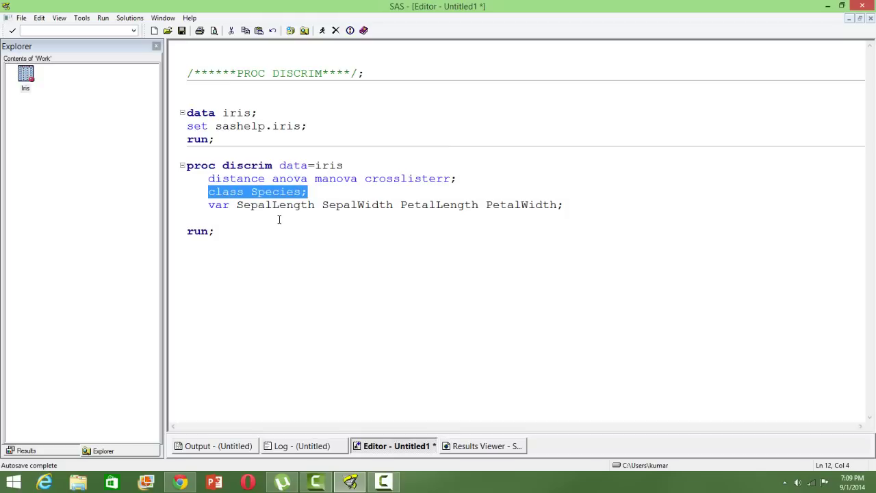
left_click(335, 264)
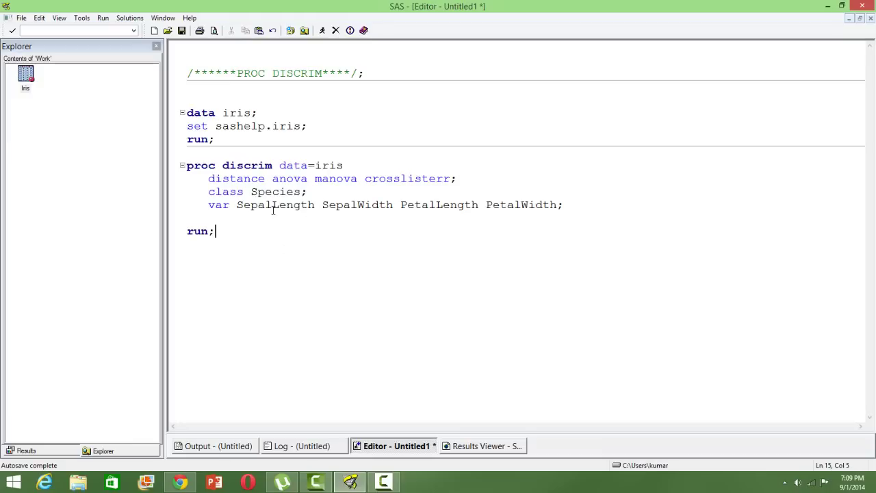
double_click(216, 205)
left_click(271, 223)
left_click(237, 206, "shift")
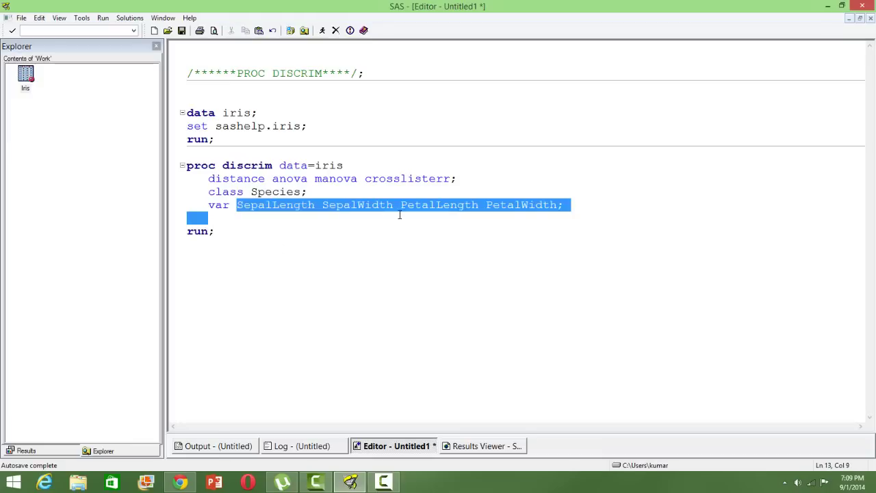
left_click(563, 206, "shift")
left_click(568, 251)
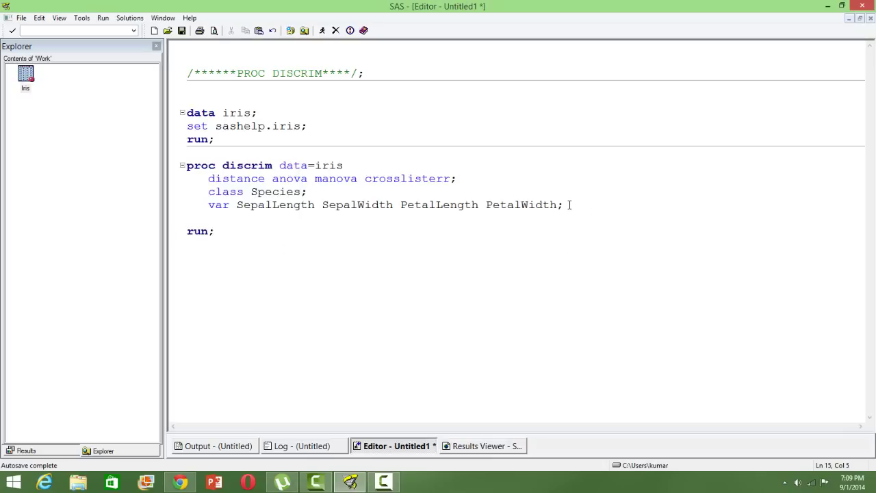
left_click_drag(568, 204, 237, 205)
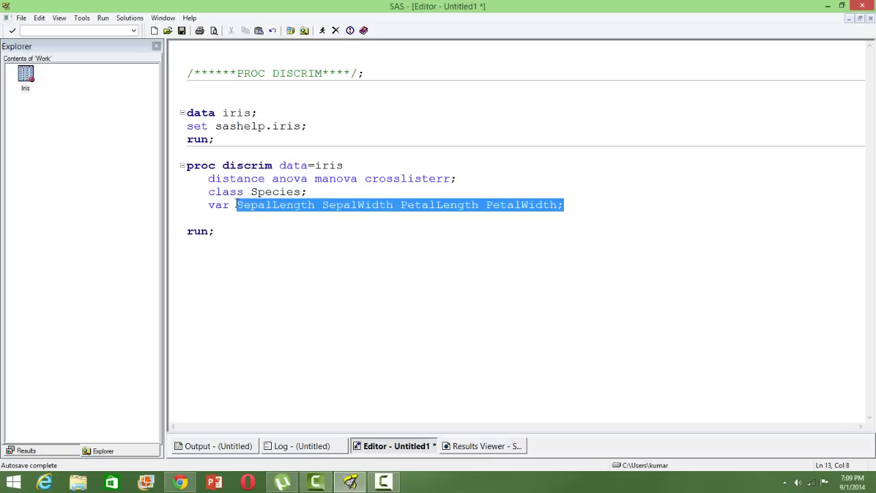
left_click(445, 287)
Select the whole PROC DISCRIM step and submit it
left_click_drag(569, 204, 236, 205)
left_click_drag(259, 239, 212, 218)
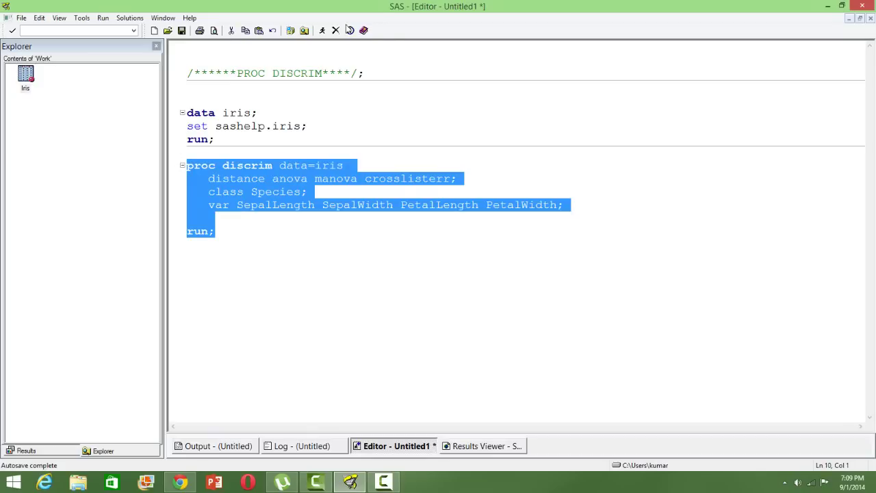
left_click(322, 31)
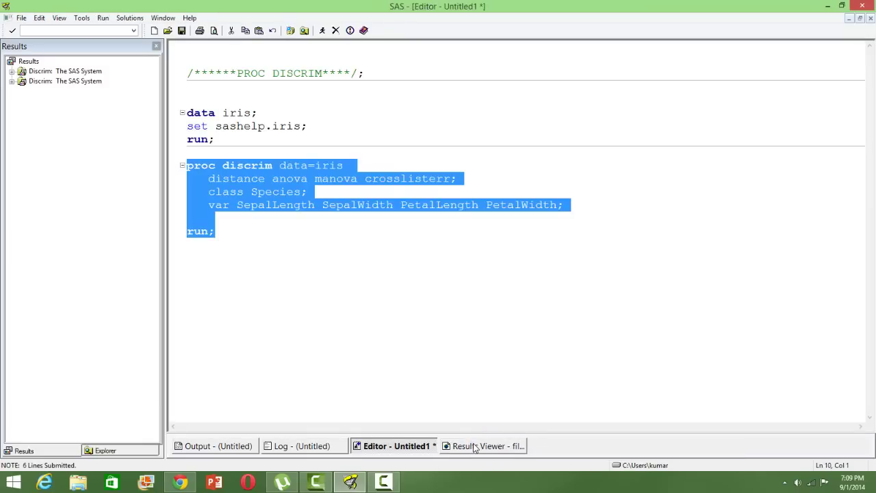
Open the DISCRIM output and scroll through the squared distance tables
left_click(473, 446)
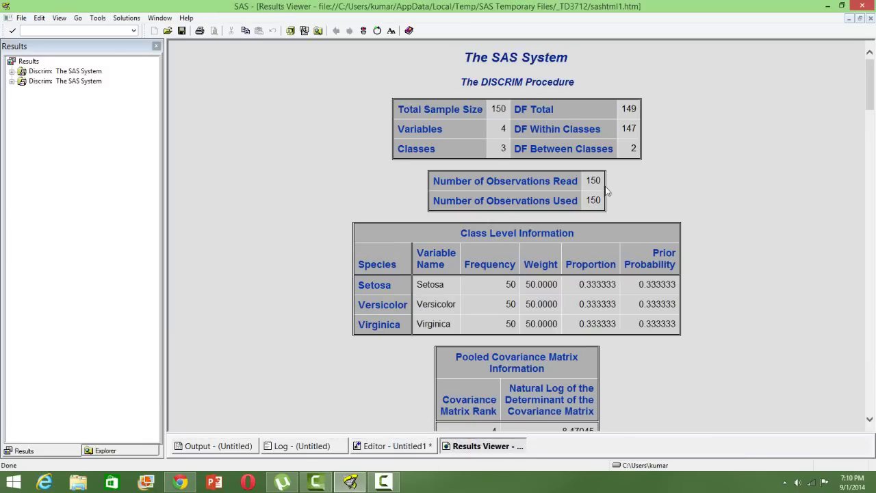
scroll(441, 313, "down", 3)
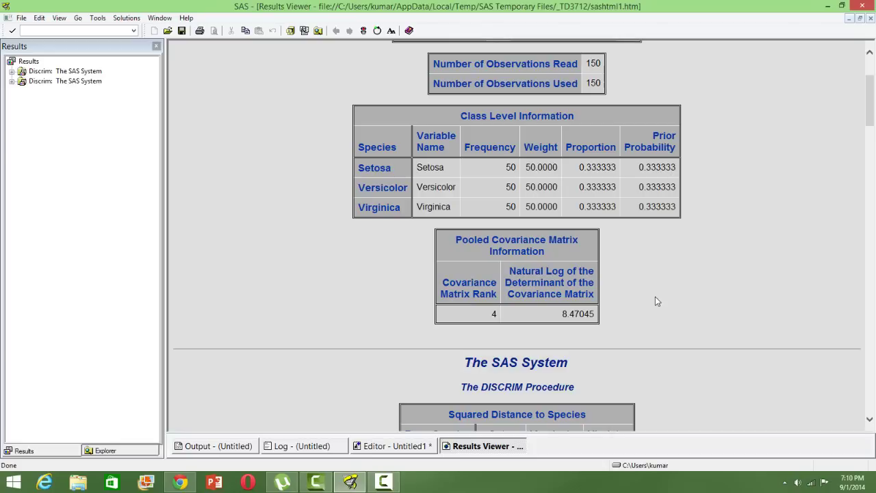
scroll(628, 296, "down", 6)
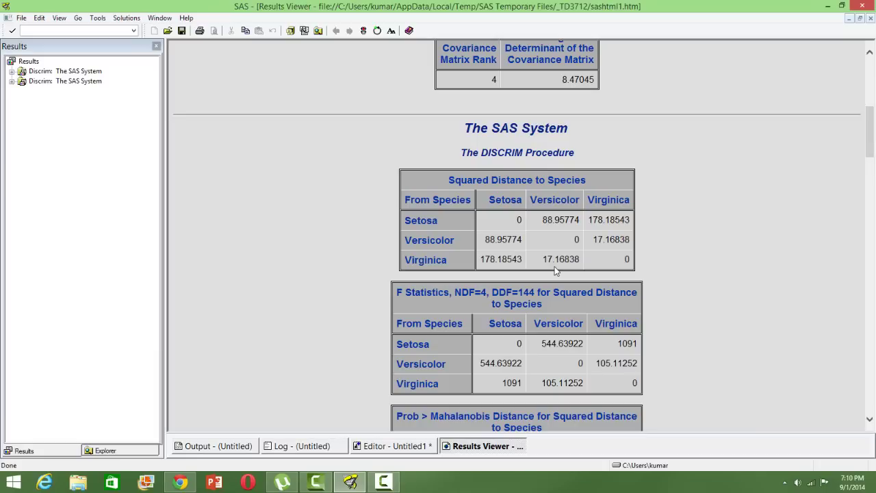
scroll(586, 316, "down", 3)
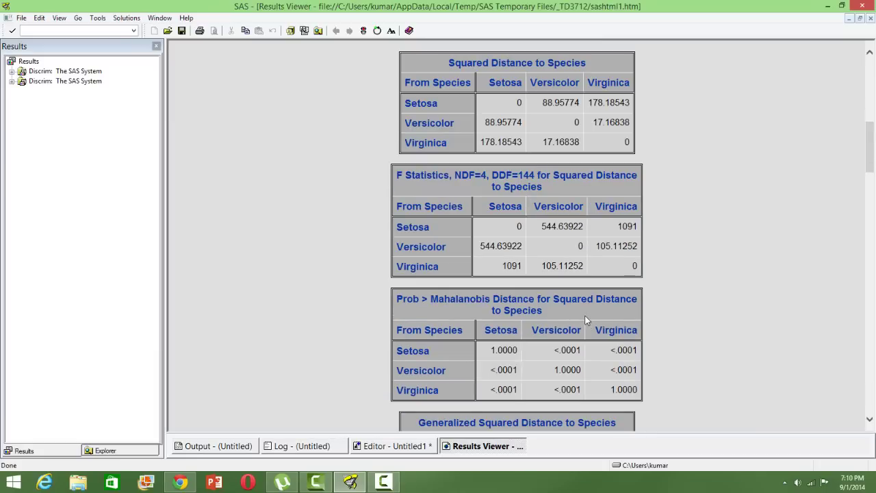
scroll(586, 320, "down", 2)
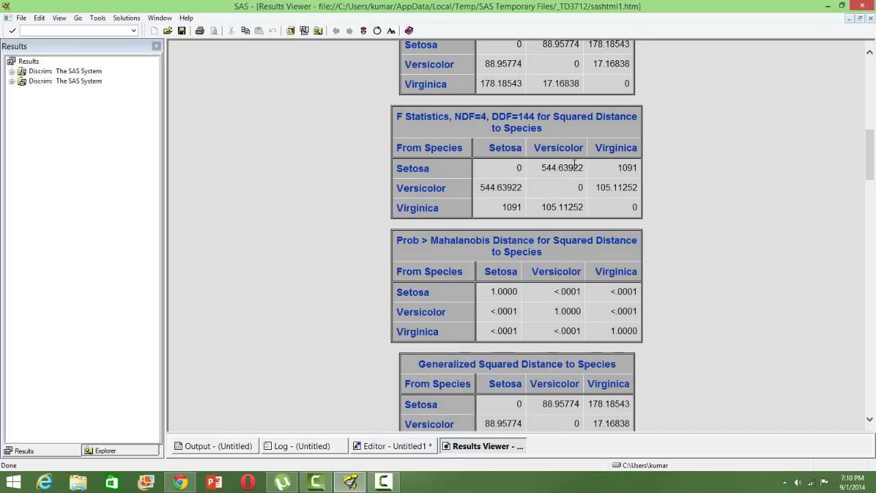
scroll(541, 281, "down", 2)
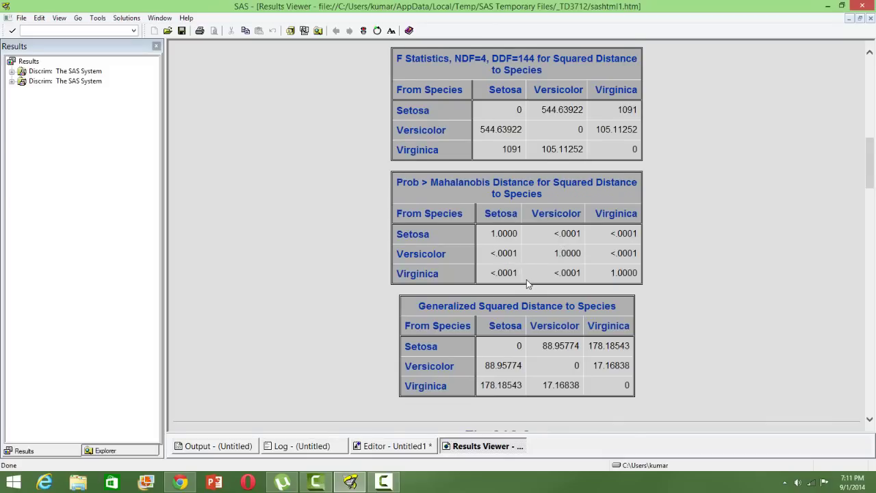
scroll(527, 280, "up", 1)
scroll(527, 280, "up", 2)
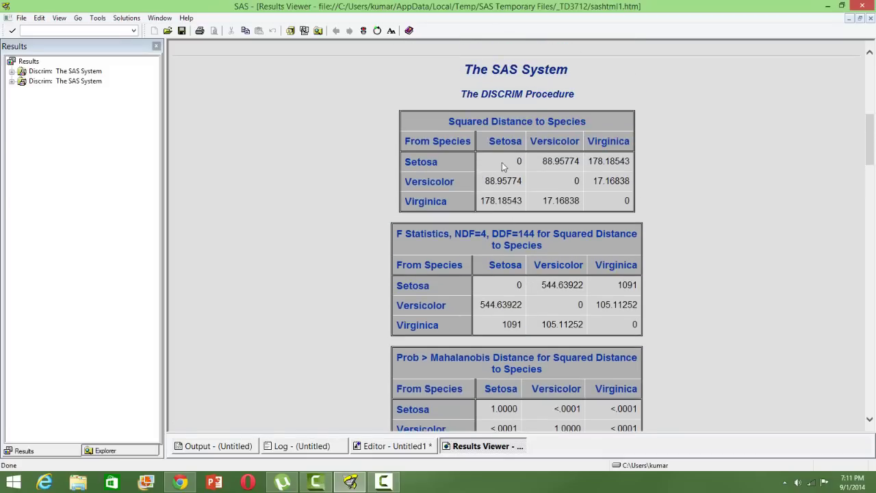
Scroll to the Univariate Test Statistics, Average R-Square 0.7200551 and Wilks' Lambda 0.02376943 tables
scroll(541, 304, "down", 2)
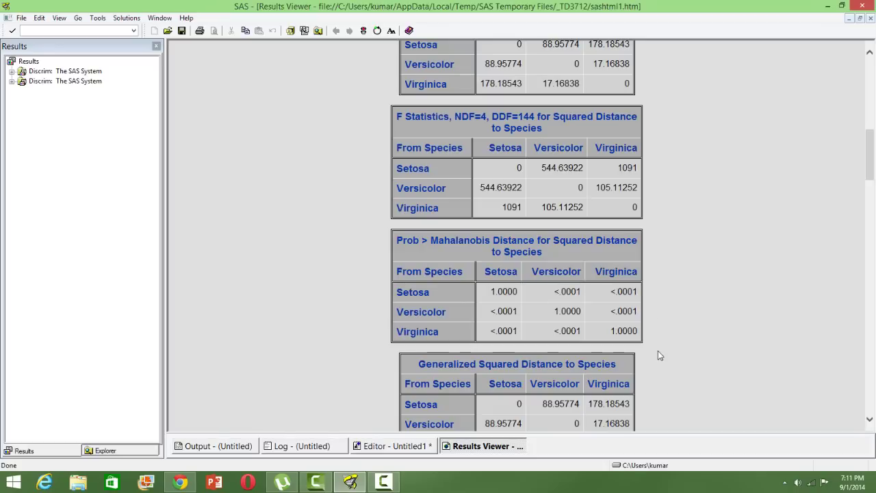
scroll(658, 351, "down", 1)
scroll(658, 355, "down", 4)
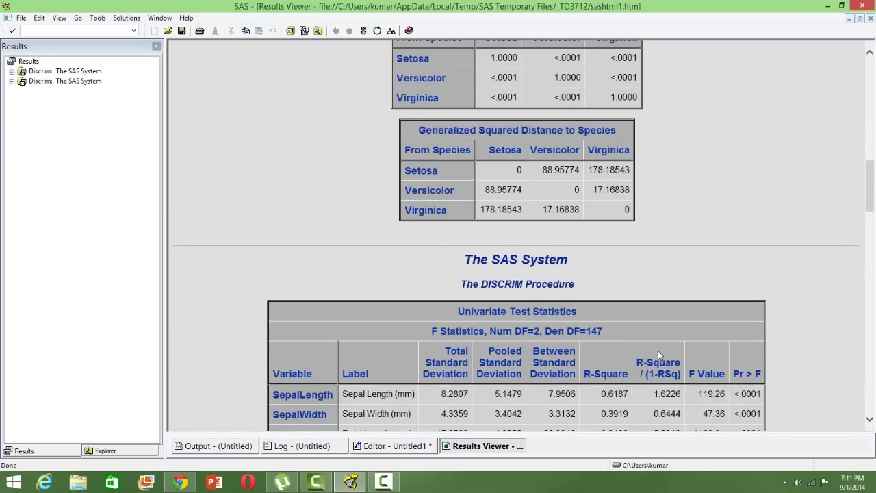
scroll(634, 304, "down", 3)
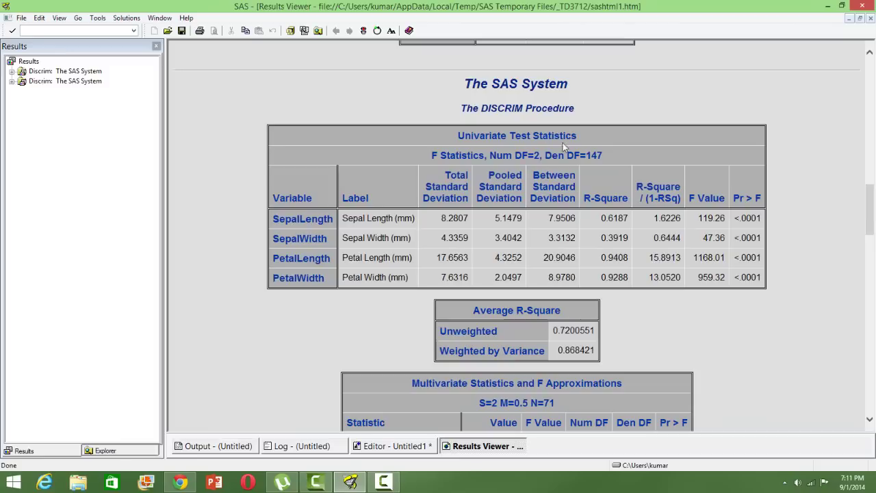
scroll(668, 312, "down", 1)
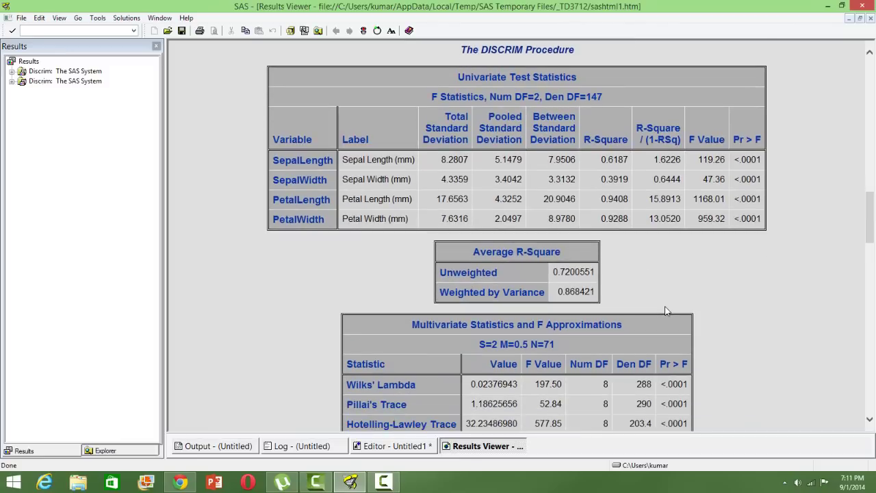
scroll(666, 309, "down", 1)
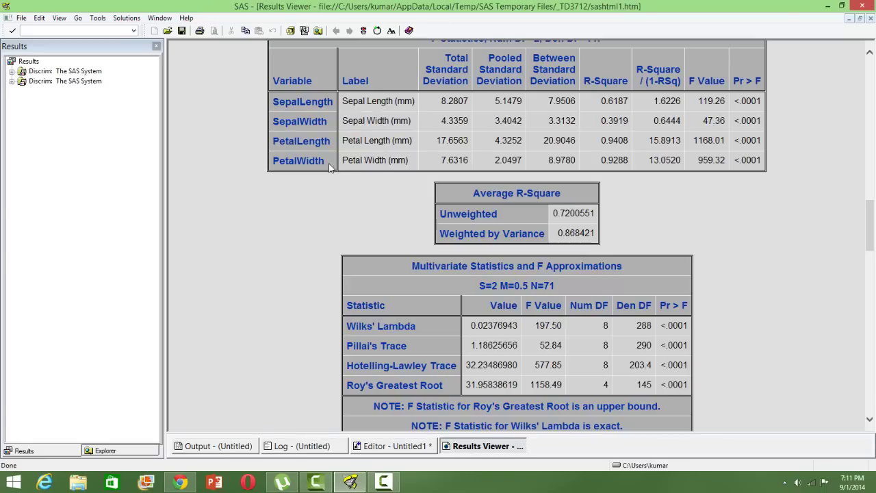
Highlight SepalLength and its <.0001 p-value, then move down to the Linear Discriminant Function table
left_click_drag(275, 102, 330, 103)
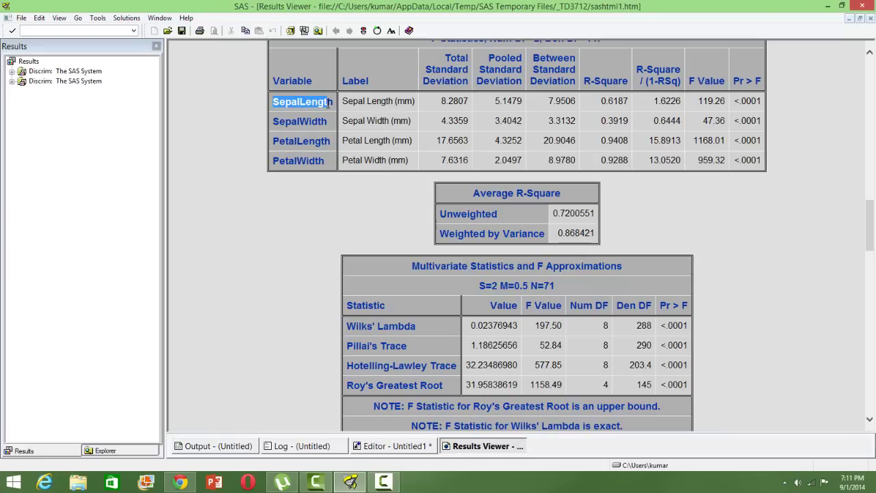
left_click_drag(736, 101, 759, 101)
left_click(758, 100)
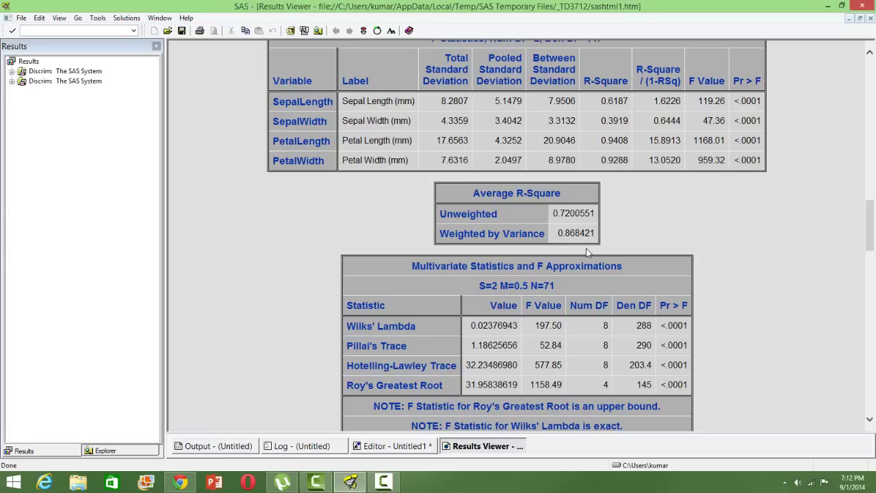
scroll(738, 332, "down", 3)
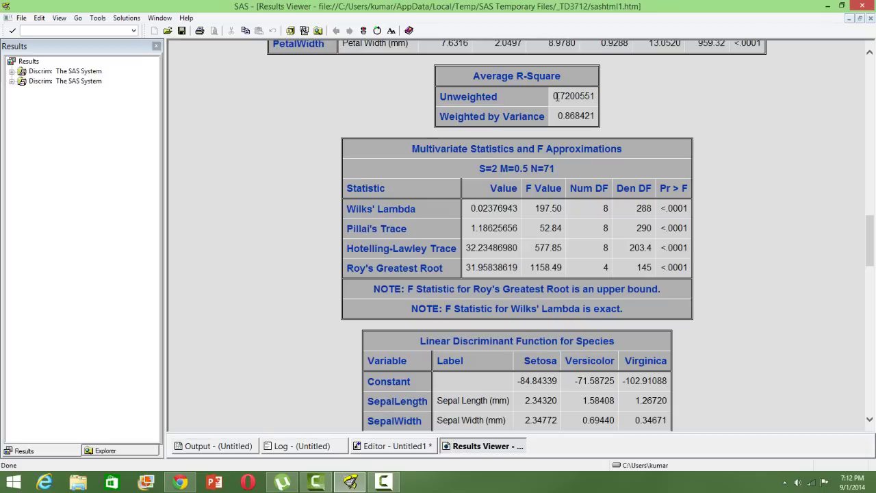
Scroll to the resubstitution Classification Summary showing all 50 Setosa classified correctly
scroll(719, 350, "down", 3)
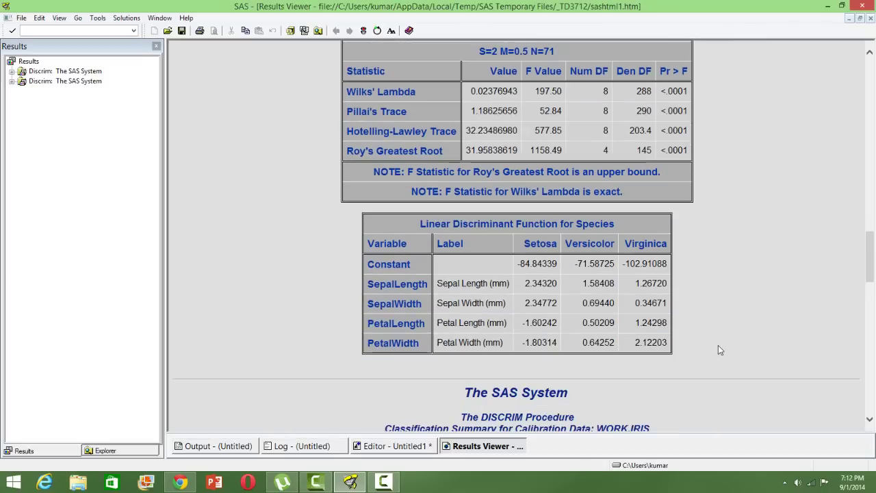
scroll(719, 350, "down", 1)
scroll(718, 350, "down", 1)
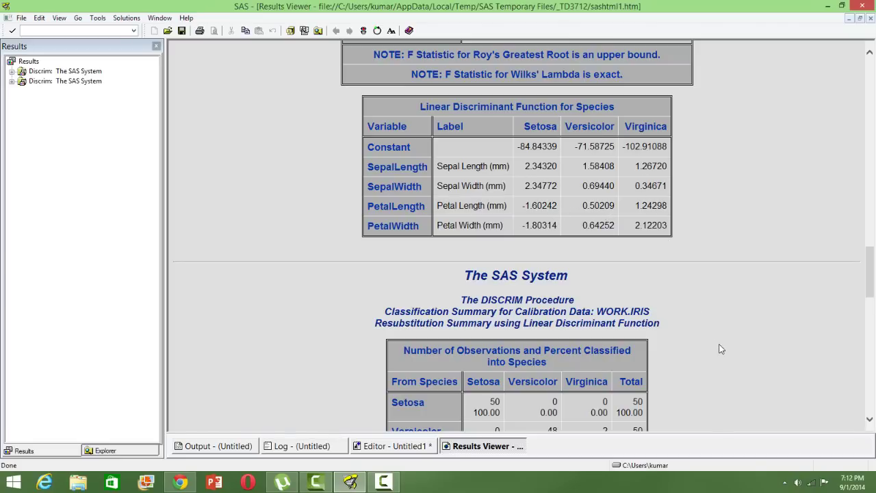
Scroll past error counts and posterior probabilities to the cross-validation summary, total error 0.0200
scroll(720, 349, "down", 5)
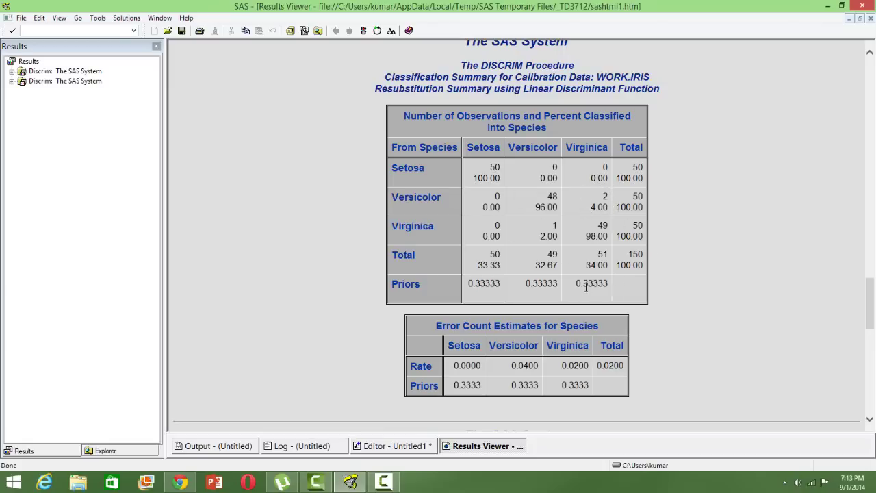
scroll(695, 342, "down", 5)
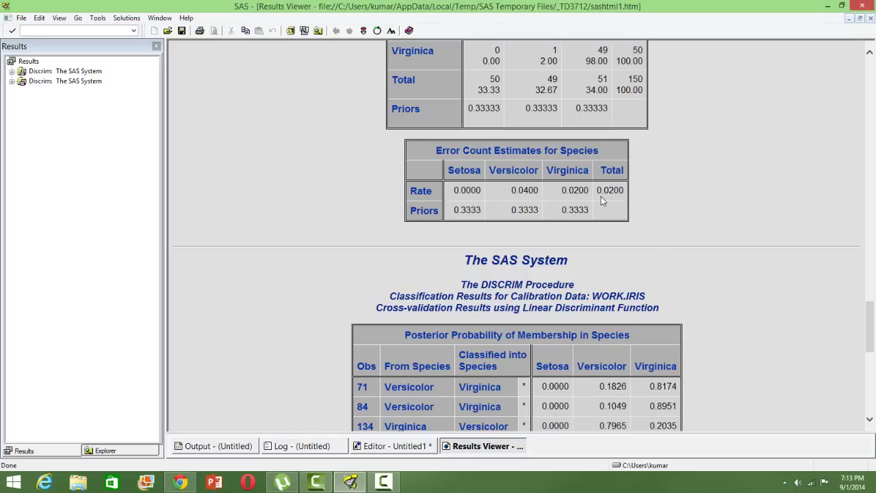
scroll(767, 349, "down", 5)
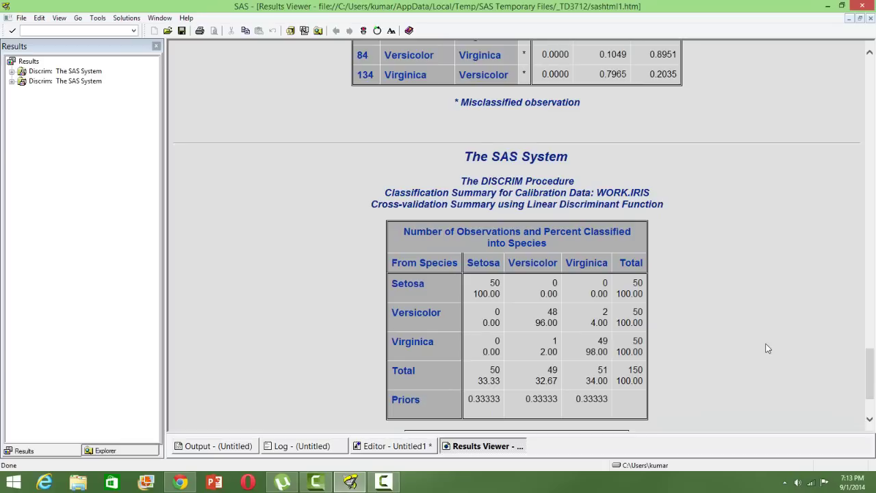
scroll(767, 348, "down", 2)
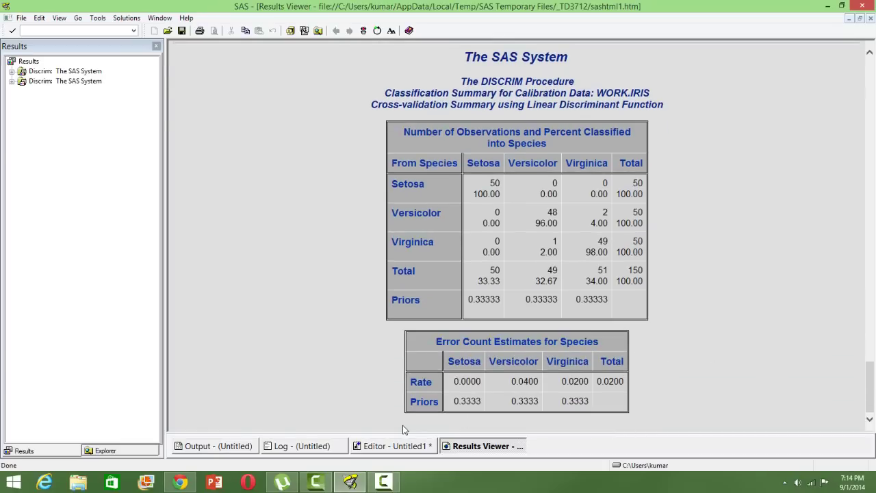
Return to the Editor and highlight the var statement's variable list to review the code
left_click(395, 446)
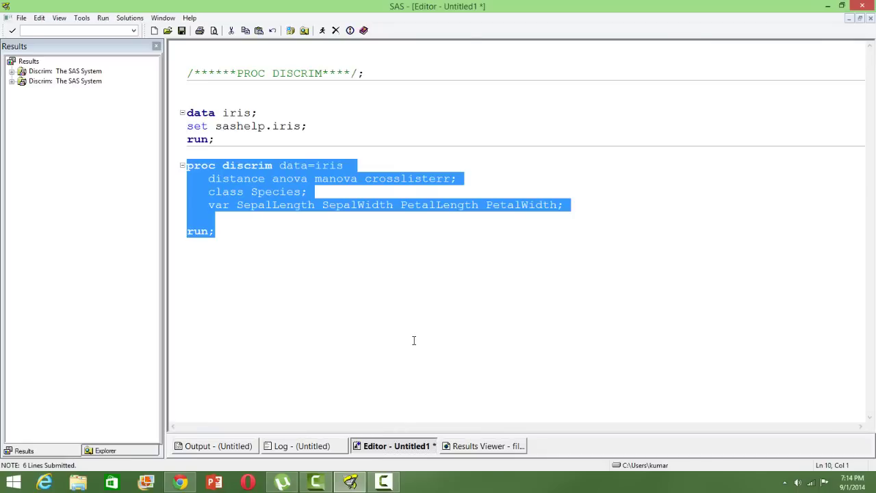
left_click(425, 325)
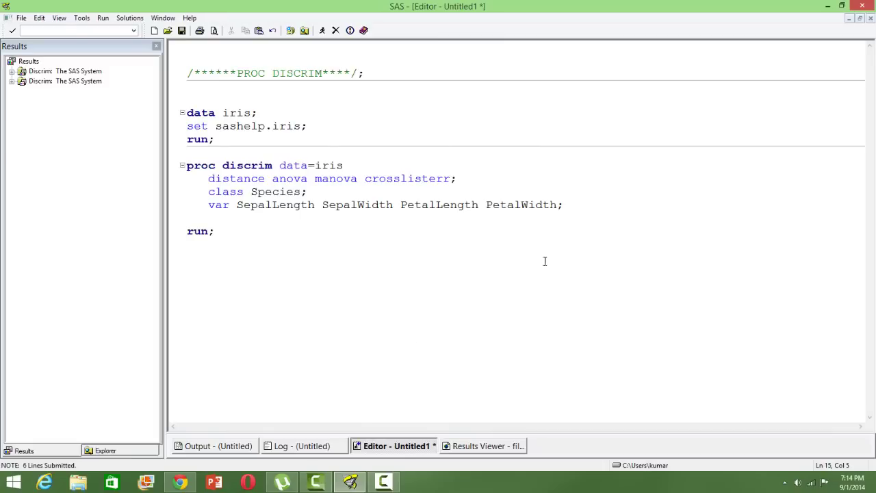
left_click(569, 205)
left_click_drag(563, 206, 203, 212)
left_click(386, 248)
left_click(556, 208)
left_click_drag(565, 205, 437, 205)
left_click_drag(344, 217, 238, 211)
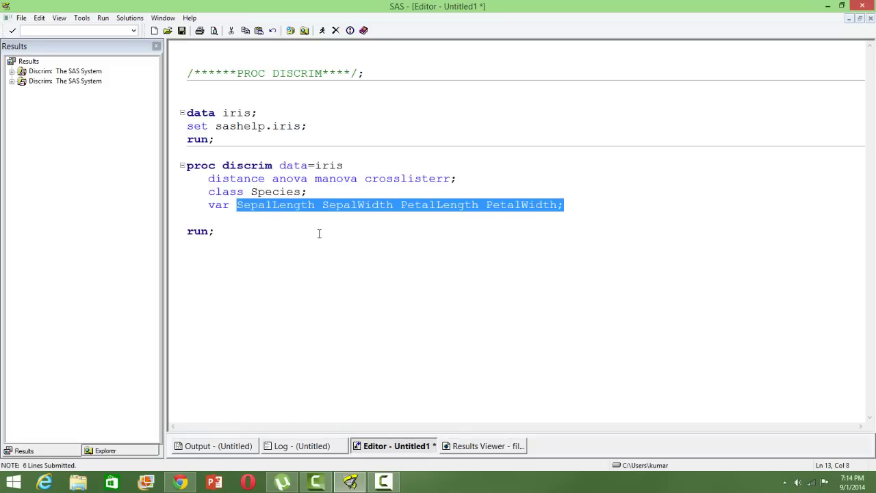
left_click(319, 234)
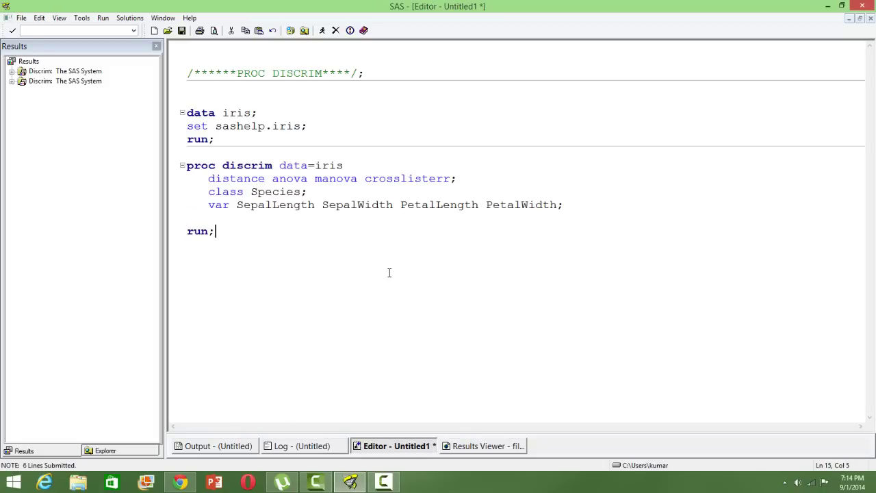
left_click(382, 166)
Add testdata=newdata after data=iris on the proc discrim line, removing the extra semicolon
type("testdata=newdata")
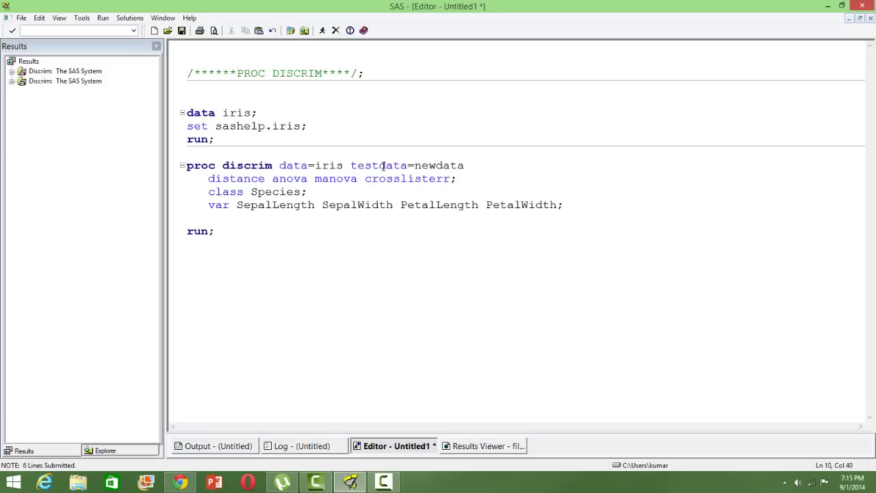
type(";")
key("BackSpace")
double_click(329, 167)
left_click(330, 179)
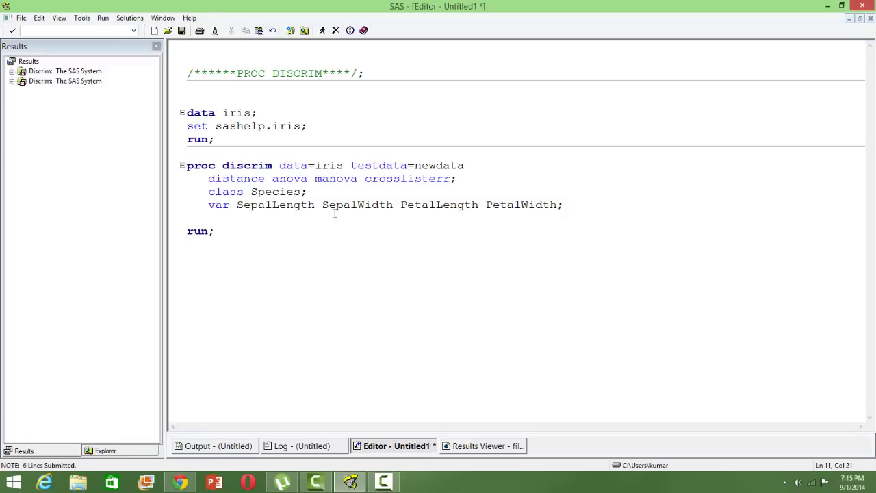